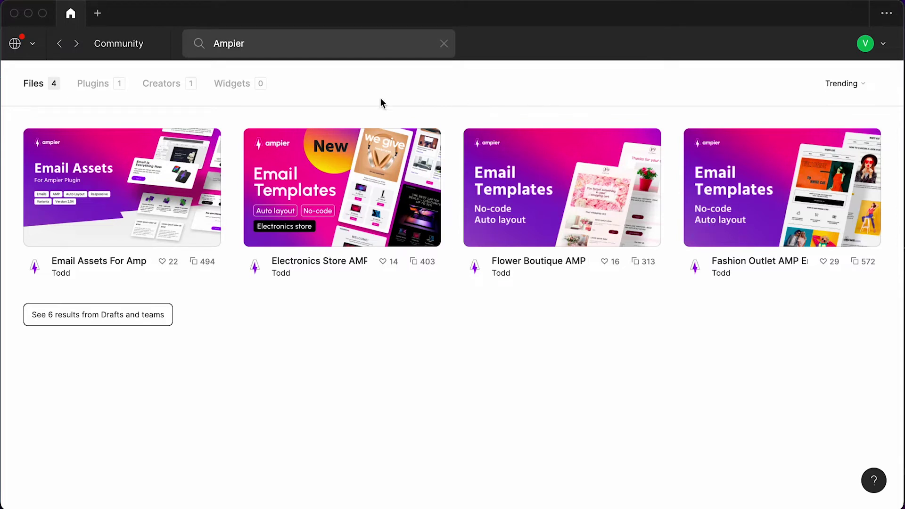
Find and install the Ampier HTML and AMP Email Generator plugin from the Community search for Ampier.
{"action": "left_click", "coordinate": [105, 83]}
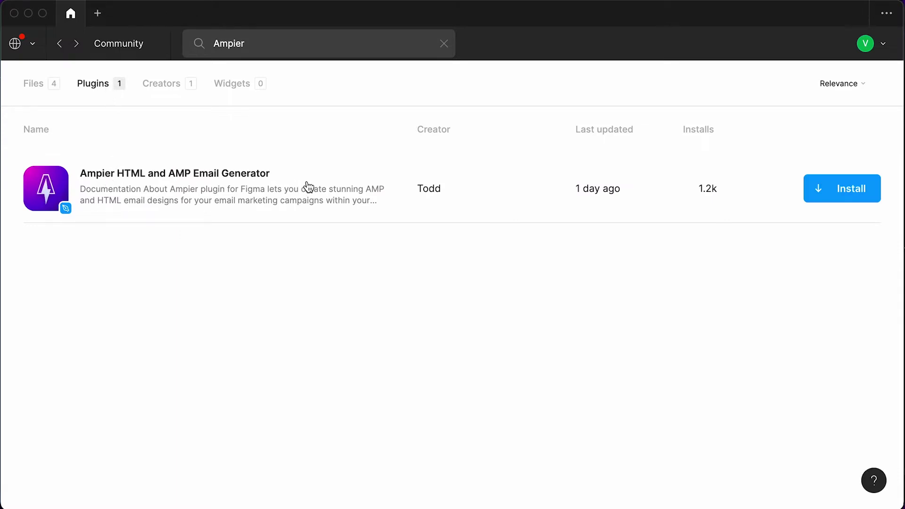
{"action": "left_click", "coordinate": [858, 194]}
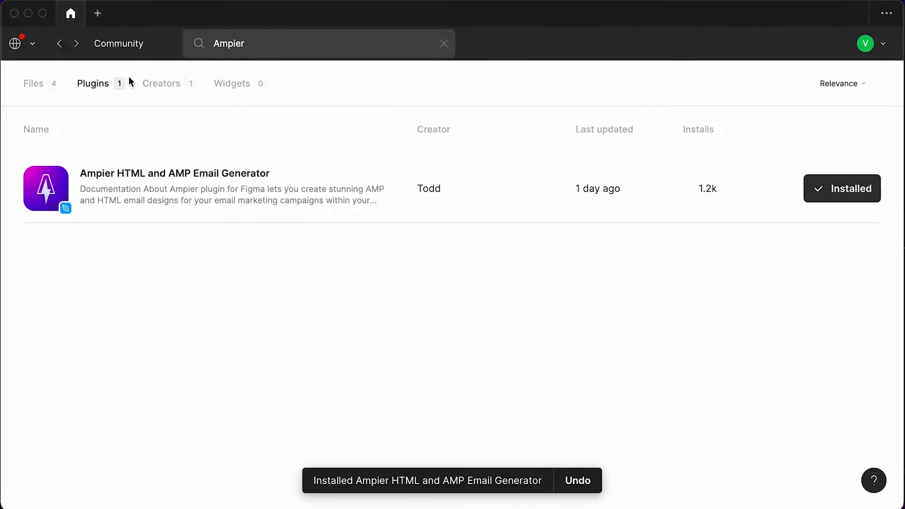
Create a new design file and run the Ampier HTML and AMP Email Generator plugin in it.
{"action": "left_click", "coordinate": [98, 13]}
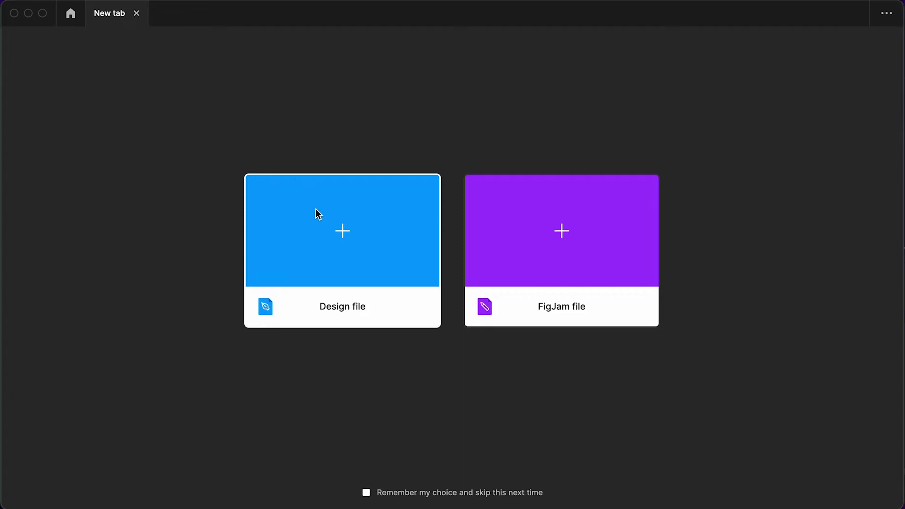
{"action": "left_click", "coordinate": [341, 237]}
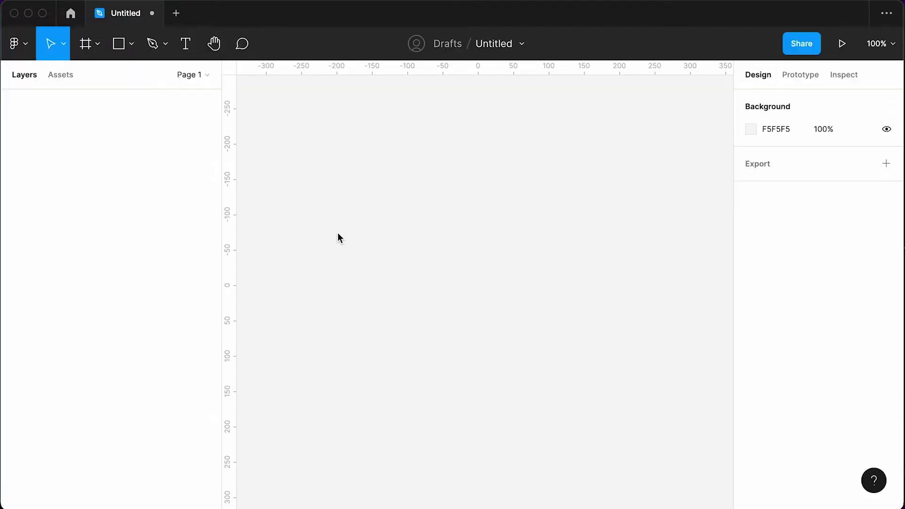
{"action": "right_click", "coordinate": [337, 233]}
{"action": "mouse_move", "coordinate": [400, 353]}
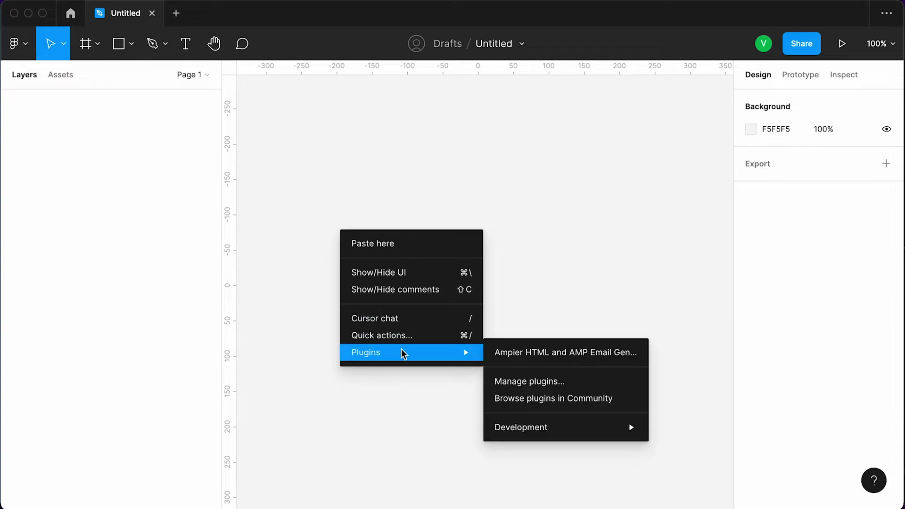
{"action": "left_click", "coordinate": [522, 357]}
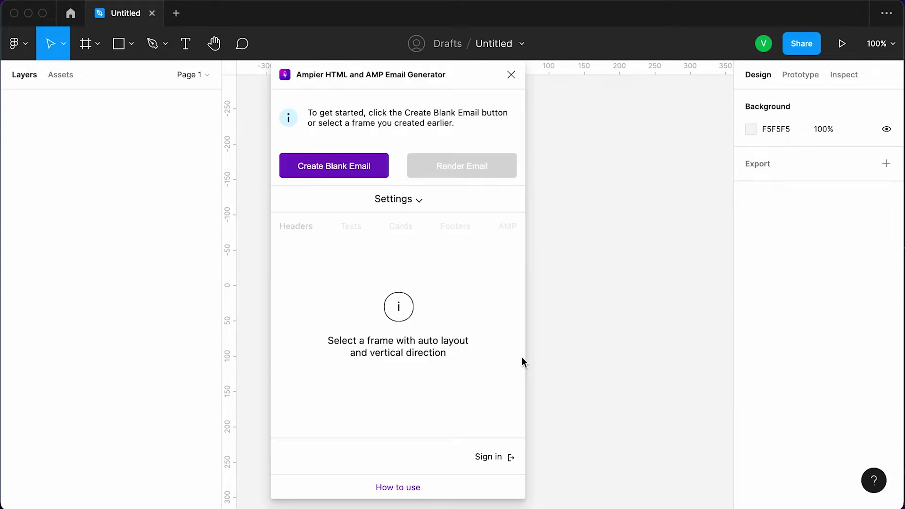
Create a blank Ampier email frame and add the HeadersLogo header block to it.
{"action": "left_click_drag", "start_coordinate": [396, 77], "coordinate": [206, 72]}
{"action": "left_click", "coordinate": [143, 171]}
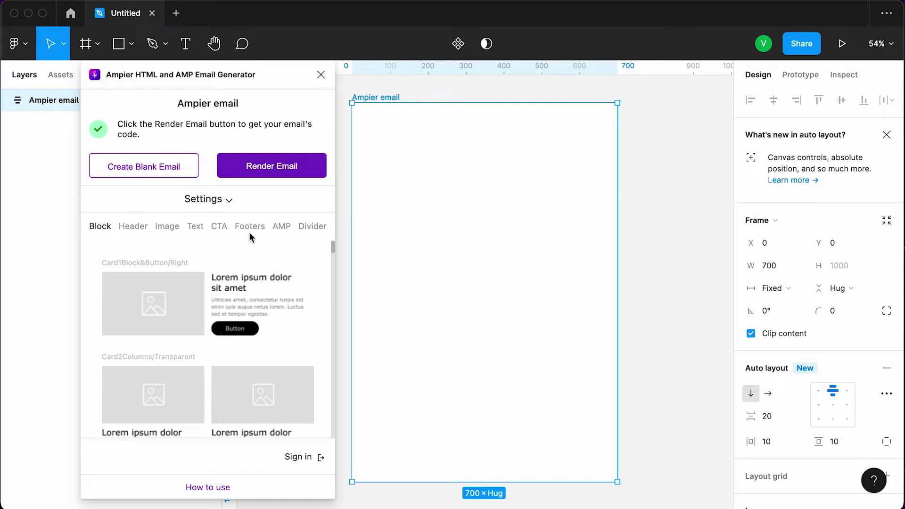
{"action": "left_click", "coordinate": [133, 228]}
{"action": "left_click", "coordinate": [168, 279]}
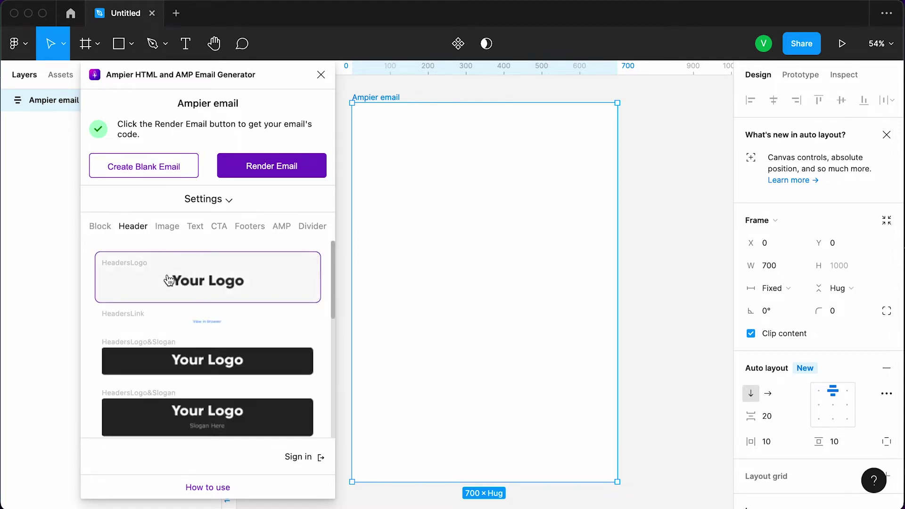
Add the TextBlock/Left text block and the ButtonsSmall1ColumnFill button below the header in the email.
{"action": "left_click", "coordinate": [194, 226]}
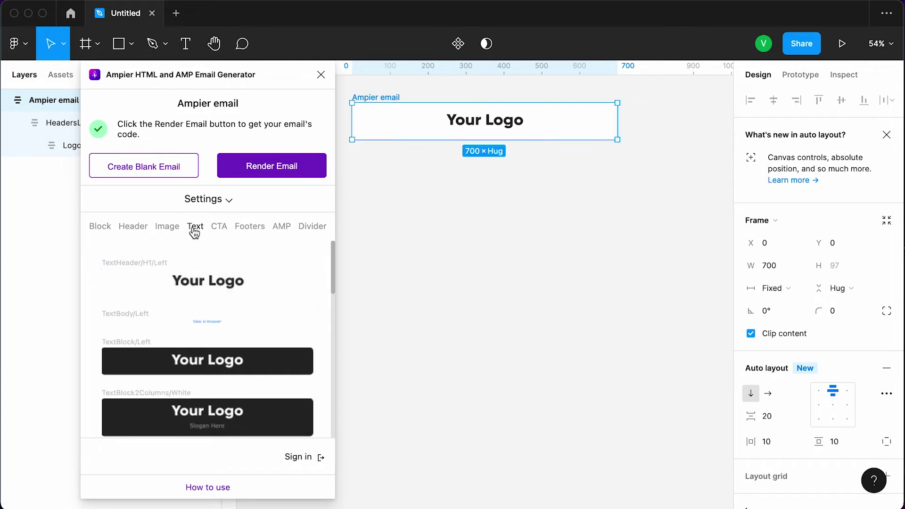
{"action": "left_click", "coordinate": [168, 366]}
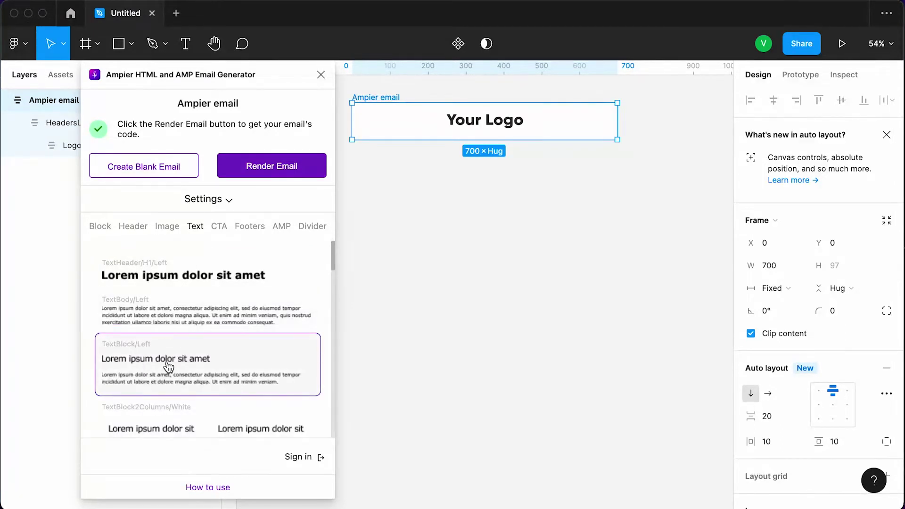
{"action": "left_click", "coordinate": [218, 229]}
{"action": "scroll", "coordinate": [246, 307], "scroll_direction": "down", "scroll_amount": 3}
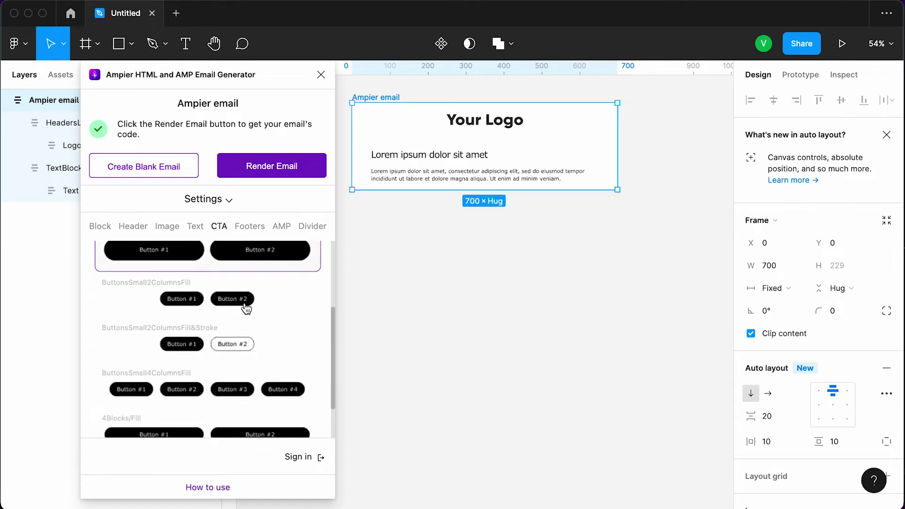
{"action": "scroll", "coordinate": [246, 308], "scroll_direction": "up", "scroll_amount": 3}
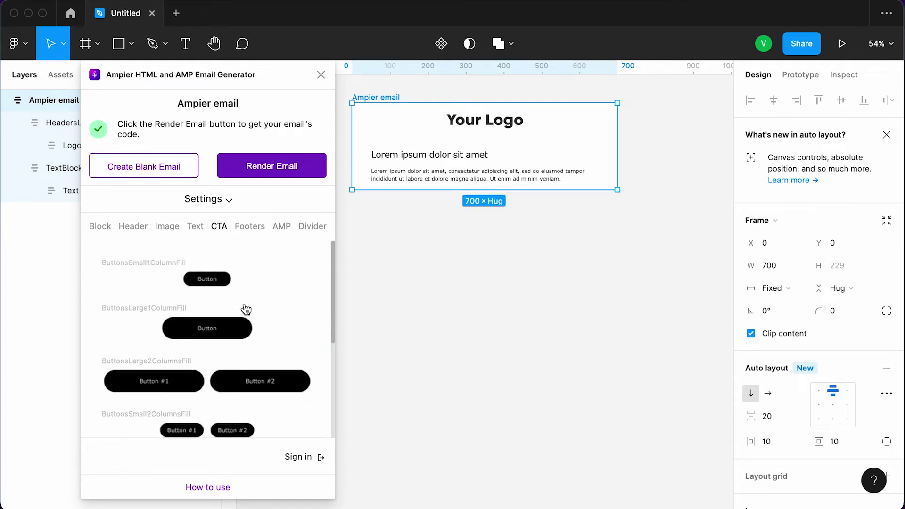
{"action": "left_click", "coordinate": [207, 278]}
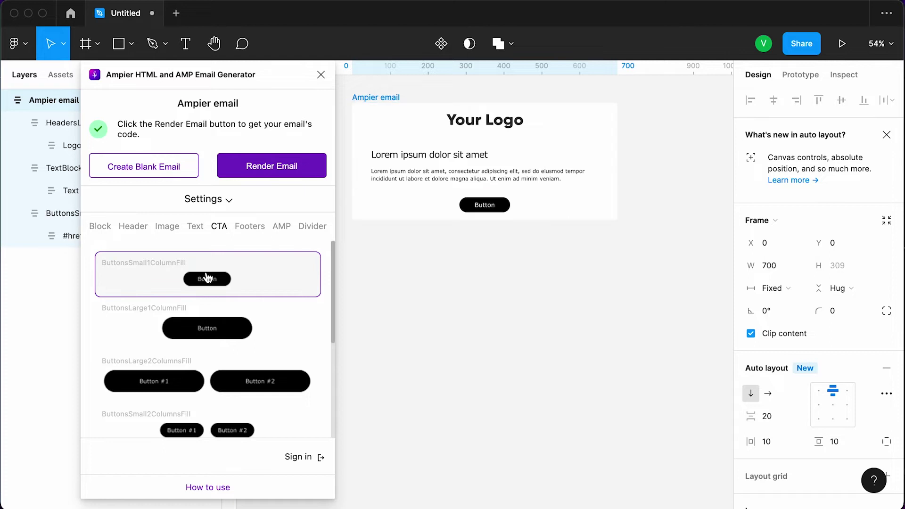
Add the TextBody/Left paragraph and the DividerFillContainer divider below the button.
{"action": "left_click", "coordinate": [196, 228]}
{"action": "left_click", "coordinate": [174, 316]}
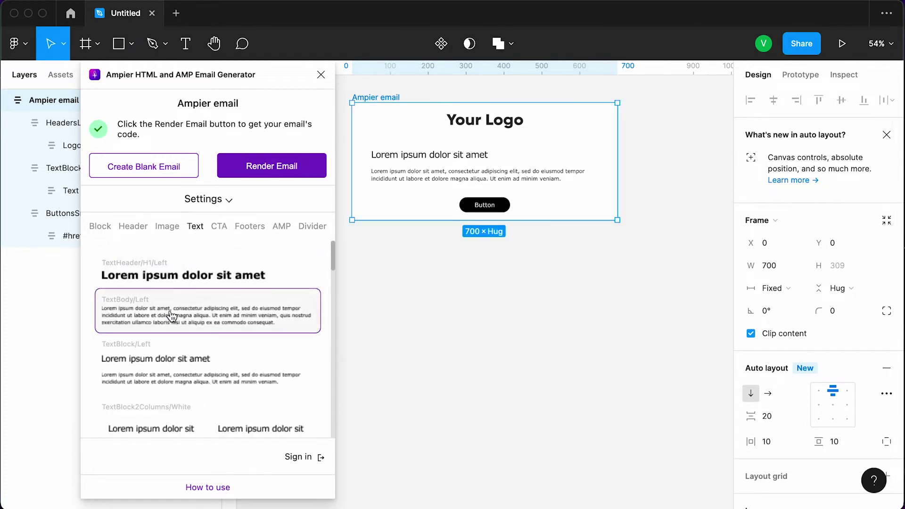
{"action": "left_click", "coordinate": [309, 227]}
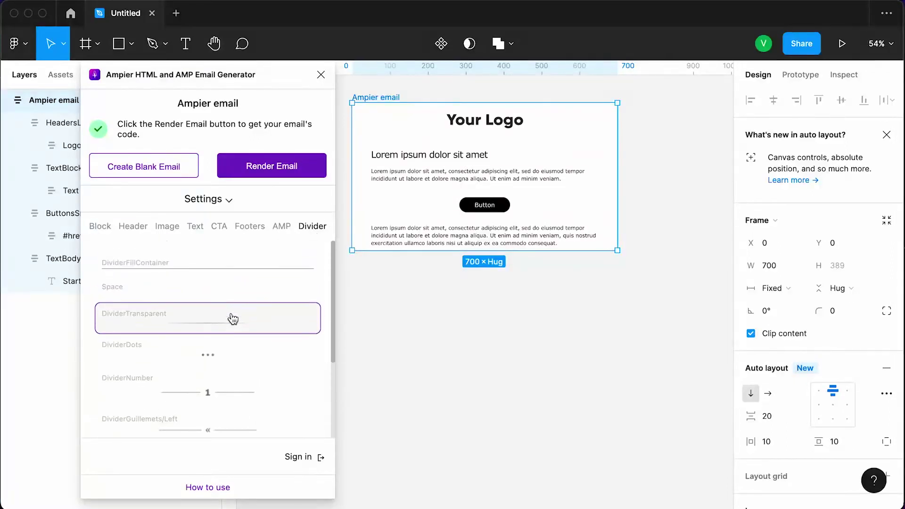
{"action": "left_click", "coordinate": [233, 274]}
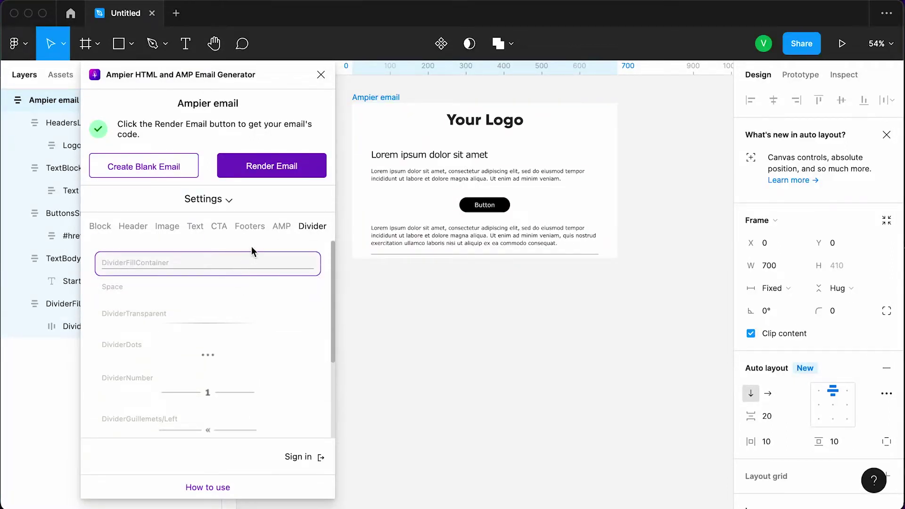
Add the FootersUnsubscribe footer at the end of the email and close the plugin window.
{"action": "left_click", "coordinate": [250, 226]}
{"action": "scroll", "coordinate": [247, 286], "scroll_direction": "down", "scroll_amount": 1}
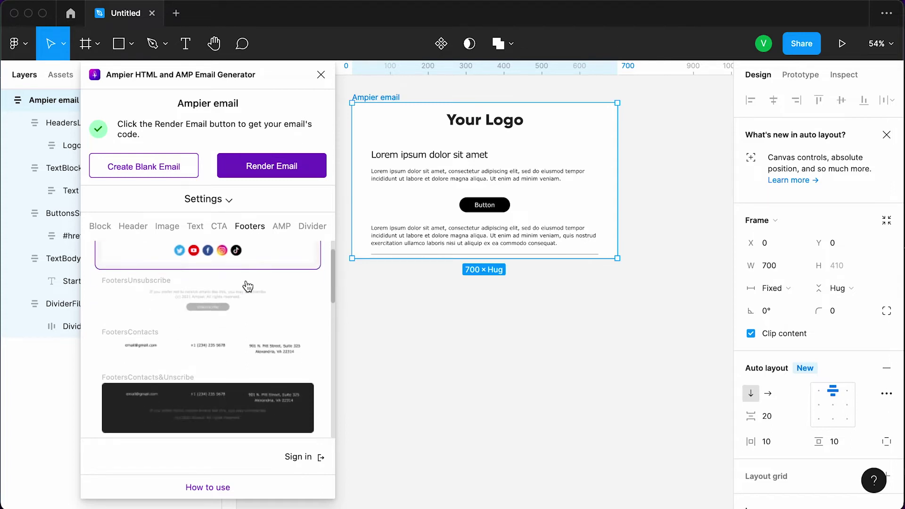
{"action": "scroll", "coordinate": [246, 286], "scroll_direction": "down", "scroll_amount": 5}
{"action": "scroll", "coordinate": [246, 286], "scroll_direction": "up", "scroll_amount": 7}
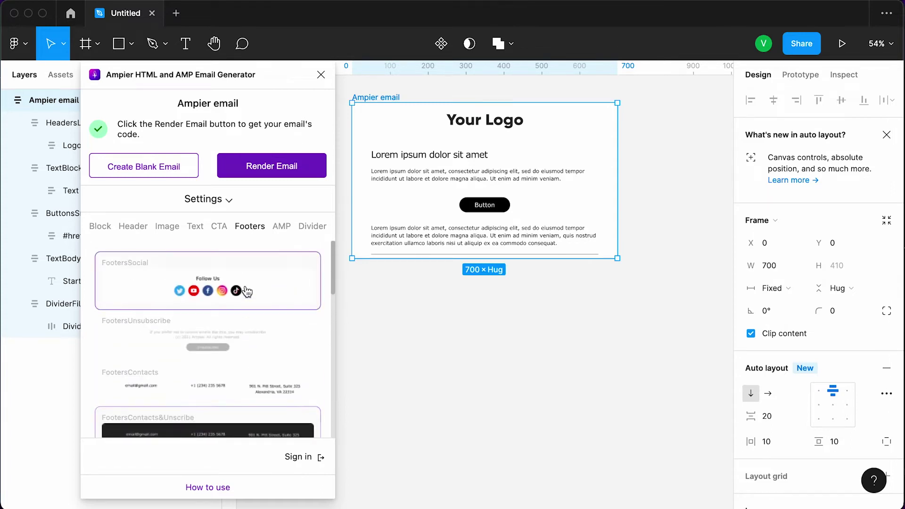
{"action": "left_click", "coordinate": [208, 337]}
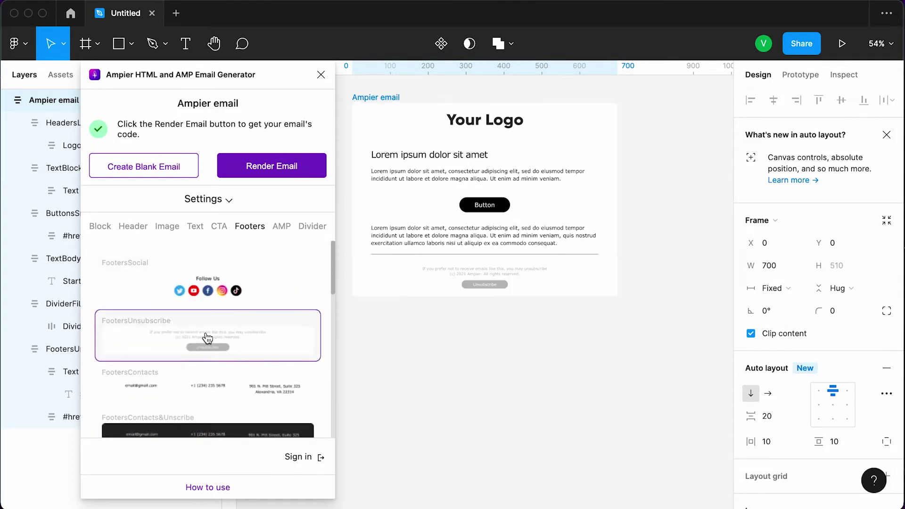
{"action": "left_click", "coordinate": [321, 75]}
Replace the image fill of the "Your Logo" placeholder in the header with AmpierLogo.png.
{"action": "scroll", "coordinate": [468, 101], "scroll_direction": "up", "scroll_amount": 4}
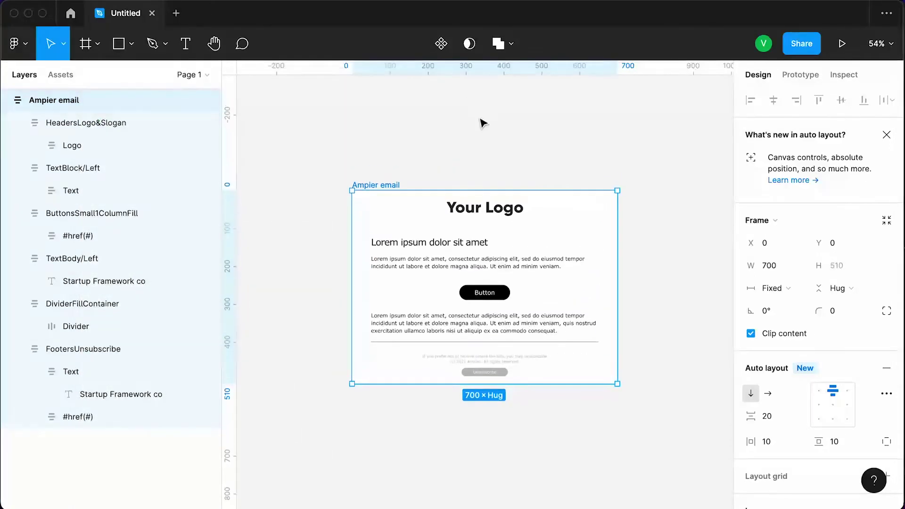
{"action": "scroll", "coordinate": [528, 255], "scroll_direction": "up", "scroll_amount": 5}
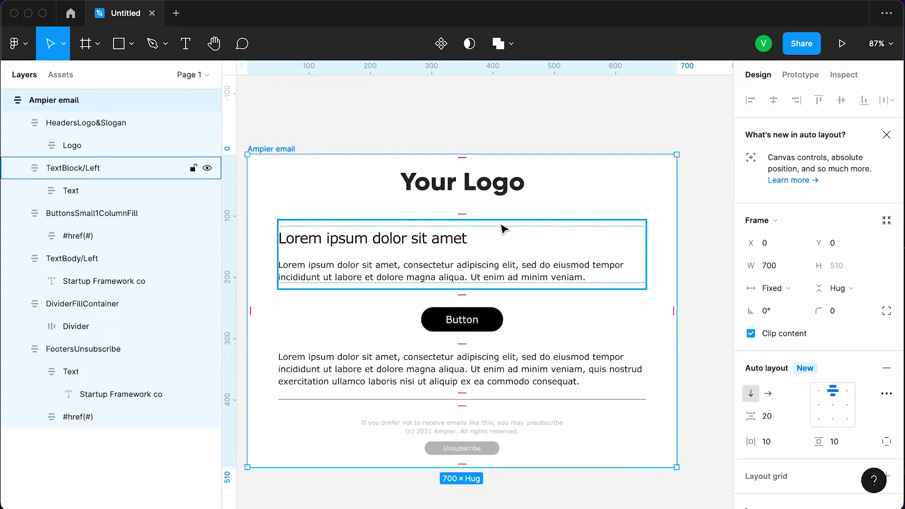
{"action": "left_click", "coordinate": [500, 194], "text": "super"}
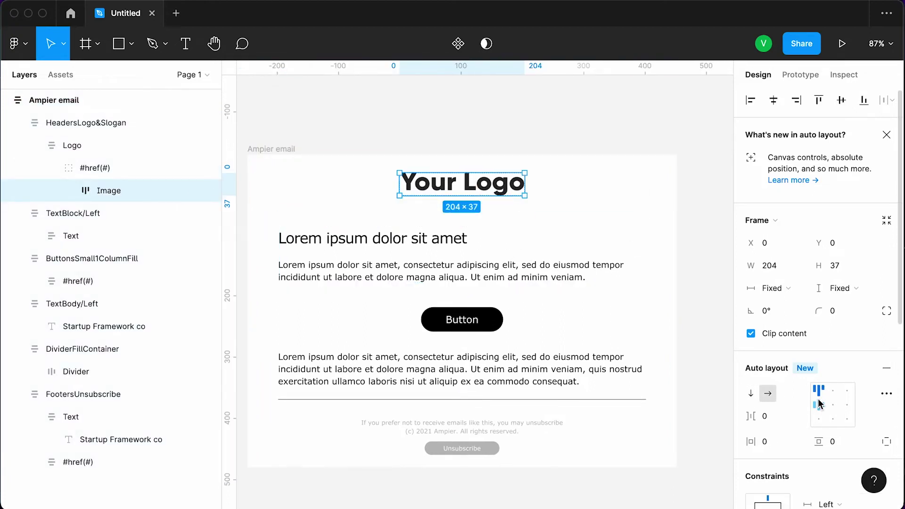
{"action": "scroll", "coordinate": [817, 399], "scroll_direction": "down", "scroll_amount": 7}
{"action": "left_click", "coordinate": [751, 354]}
{"action": "mouse_move", "coordinate": [687, 292]}
{"action": "left_click", "coordinate": [649, 273]}
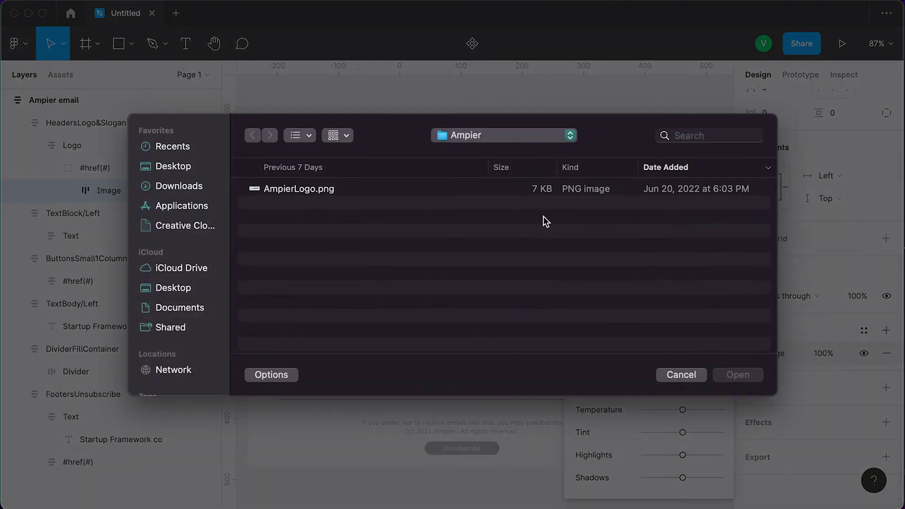
{"action": "left_click", "coordinate": [301, 191]}
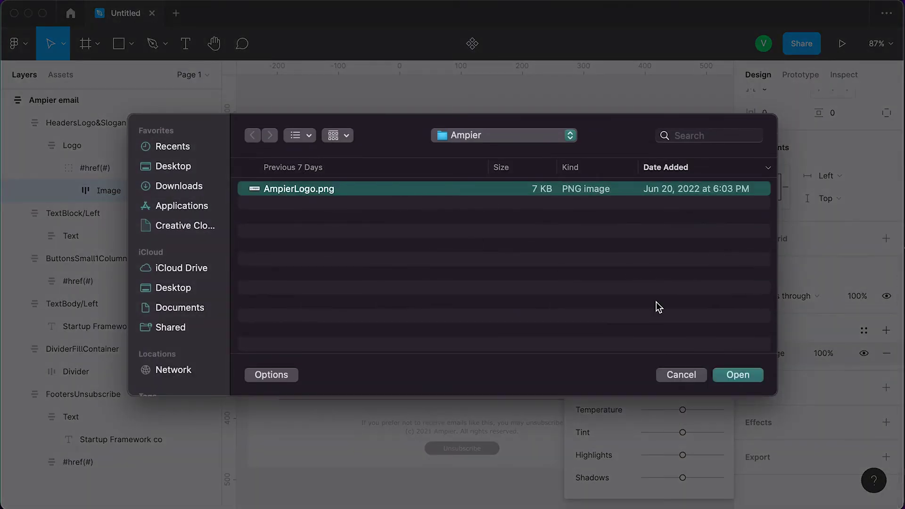
{"action": "left_click", "coordinate": [731, 374]}
Set the scaling mode of the header logo's image fill to Fit.
{"action": "left_click", "coordinate": [590, 204]}
{"action": "left_click", "coordinate": [616, 222]}
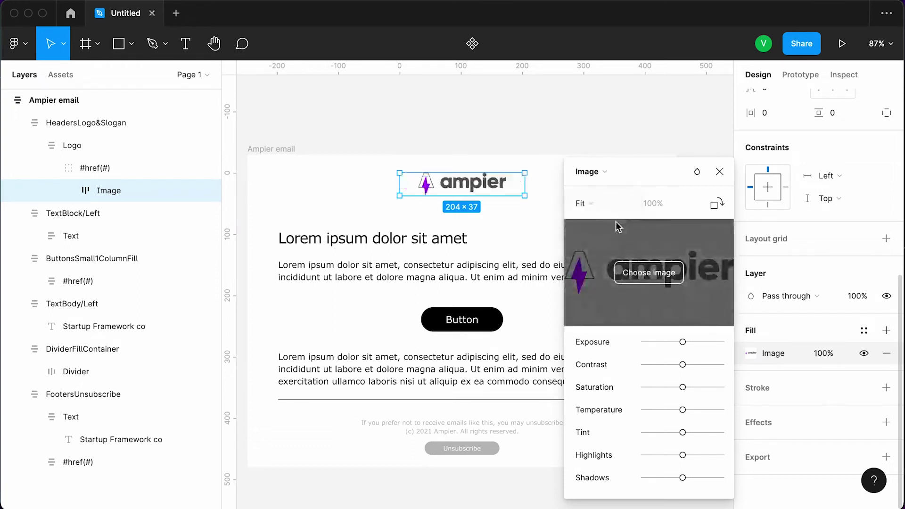
{"action": "left_click", "coordinate": [719, 172]}
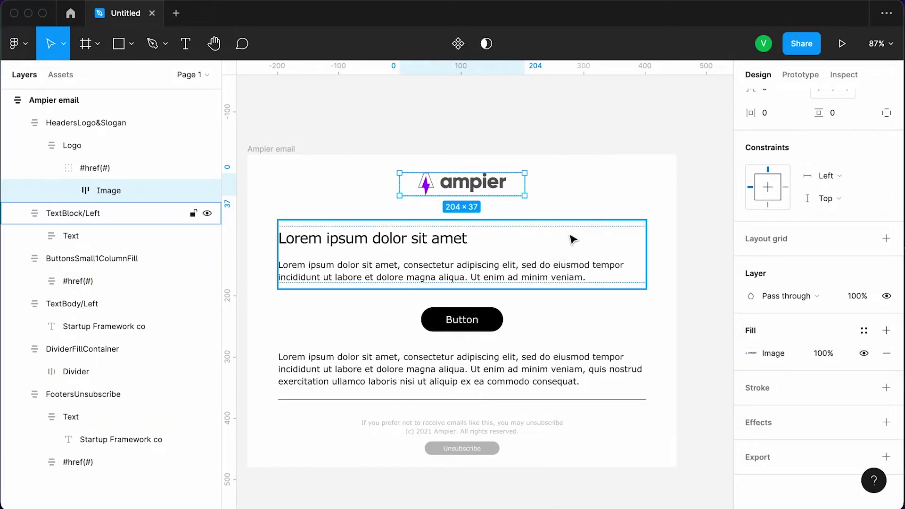
Change the heading to "Hi [name]," and its body text to the trial message beginning "Welcome to Ampier. Your free trial starts today.".
{"action": "double_click", "coordinate": [336, 237]}
{"action": "type", "text": "Hi [name],"}
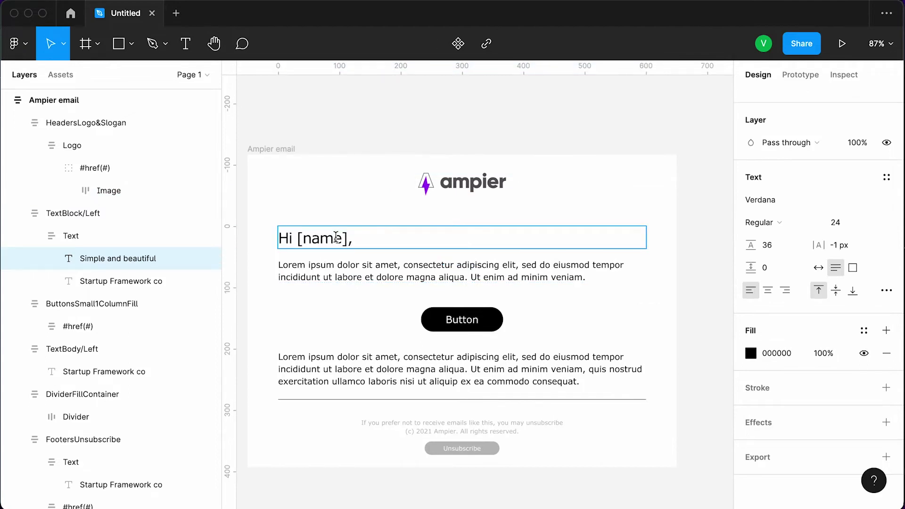
{"action": "double_click", "coordinate": [338, 266]}
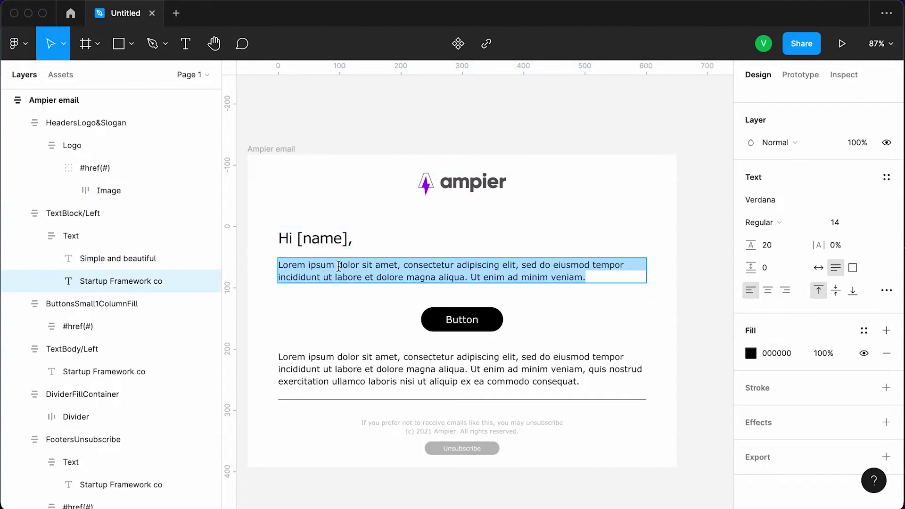
{"action": "type", "text": "Welcome to Ampier. Your free trial starts today. What happens next? Keep an eye on your inbox as we’ll be sending you the best tips for Ampier. Untill then keep on rocking with Ampier and always feel free to ask us anything!"}
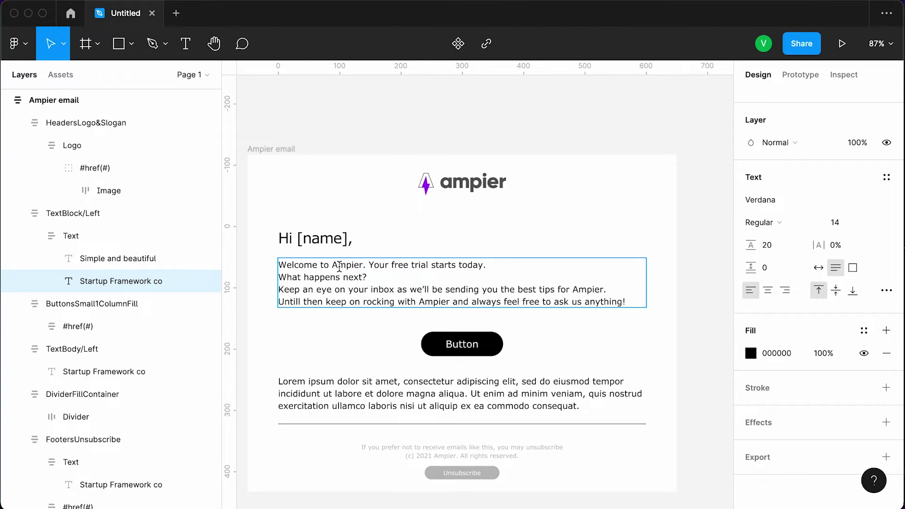
Relabel the email's black button "Log In" and change its fill to purple 711492.
{"action": "double_click", "coordinate": [459, 341]}
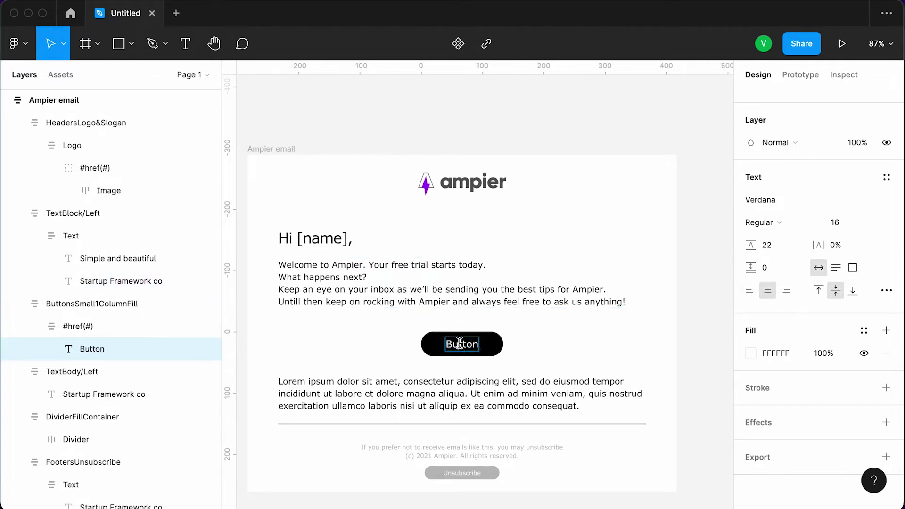
{"action": "type", "text": "Log In"}
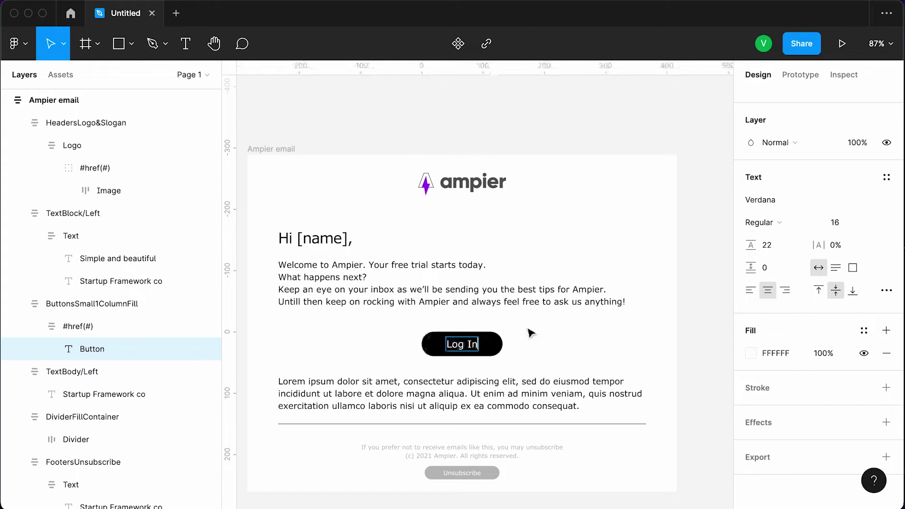
{"action": "key", "text": "Escape"}
{"action": "key", "text": "Escape"}
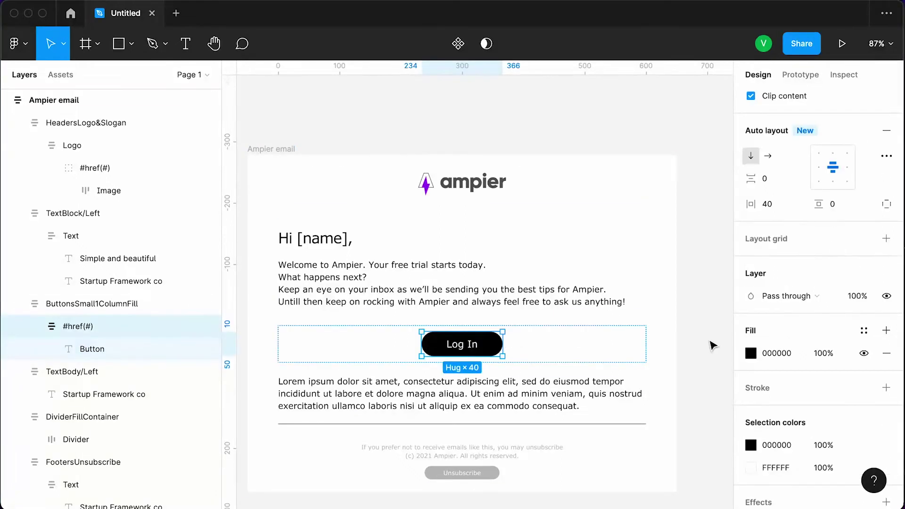
{"action": "left_click", "coordinate": [751, 353]}
{"action": "left_click_drag", "start_coordinate": [683, 339], "coordinate": [693, 343]}
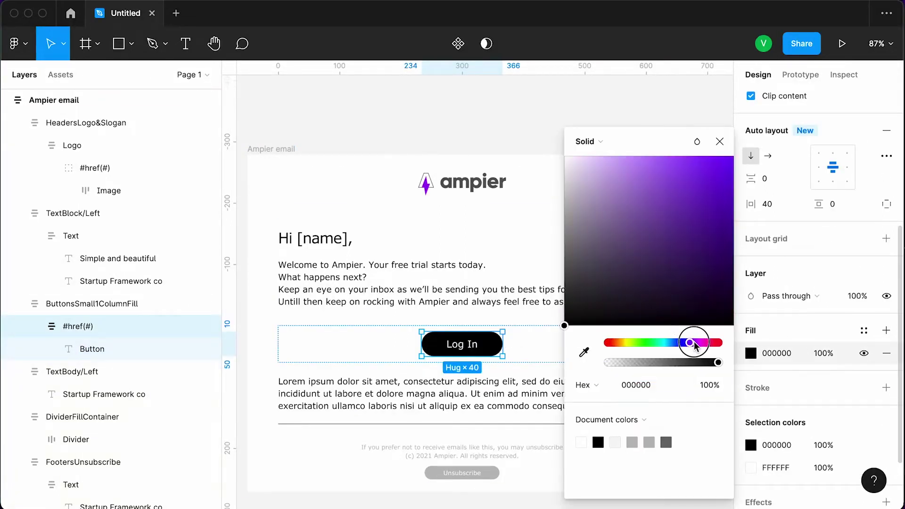
{"action": "left_click_drag", "start_coordinate": [706, 194], "coordinate": [711, 235]}
{"action": "left_click", "coordinate": [721, 141]}
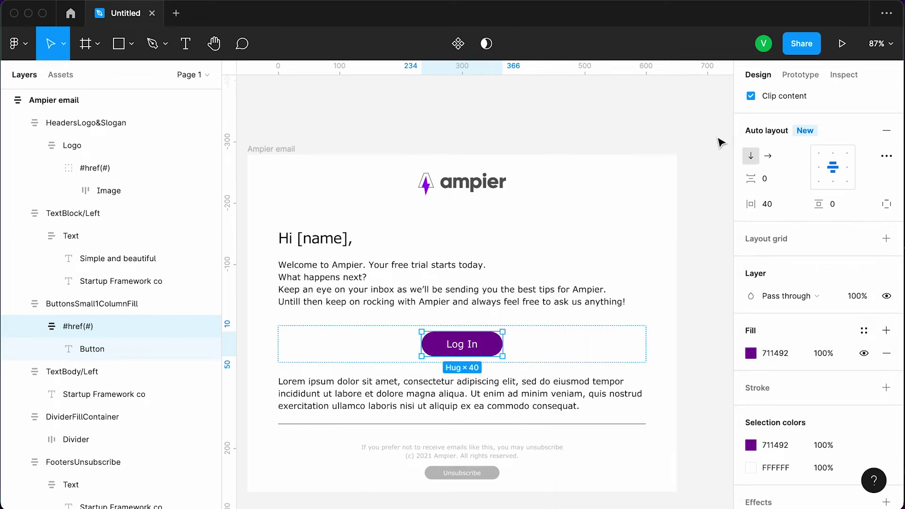
Replace the placeholder text below the Log In button with "Sincerely, The Ampier Team" on two lines and align it right.
{"action": "left_click", "coordinate": [404, 400]}
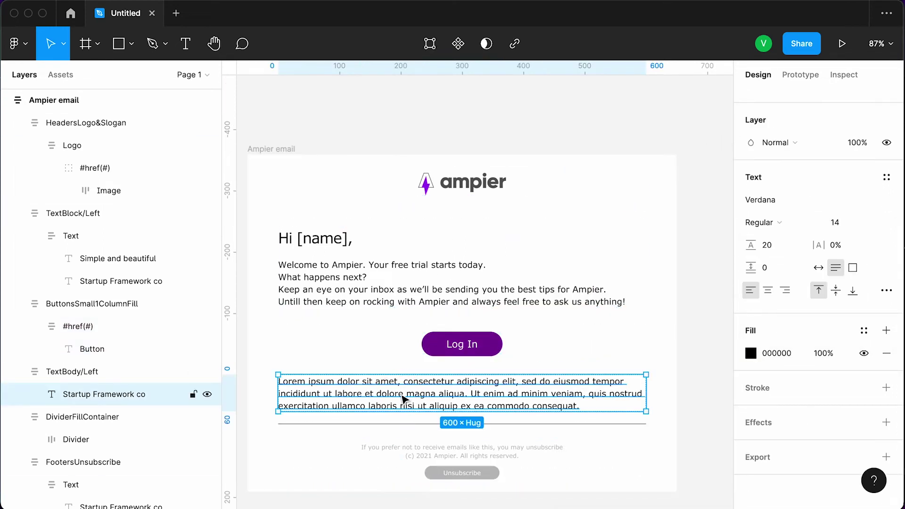
{"action": "double_click", "coordinate": [398, 383]}
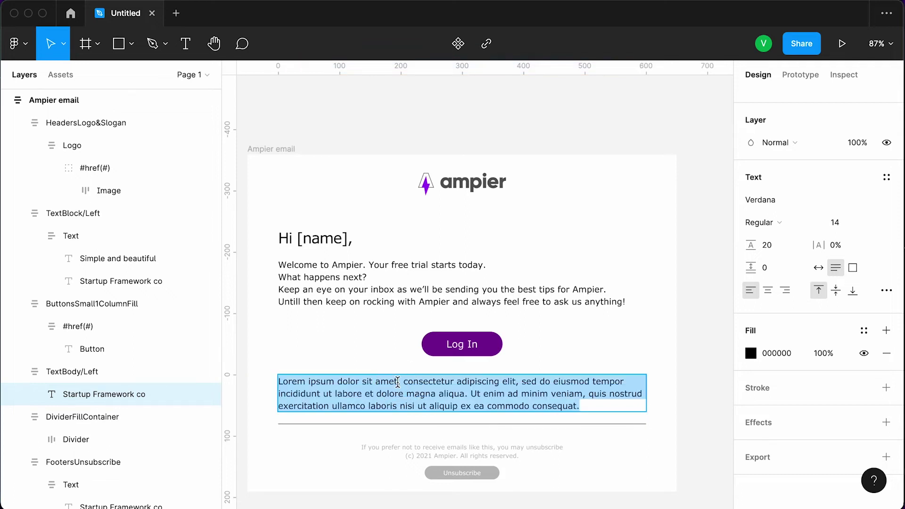
{"action": "type", "text": "Sincerely, The Ampier Team"}
{"action": "key", "text": "ctrl+a"}
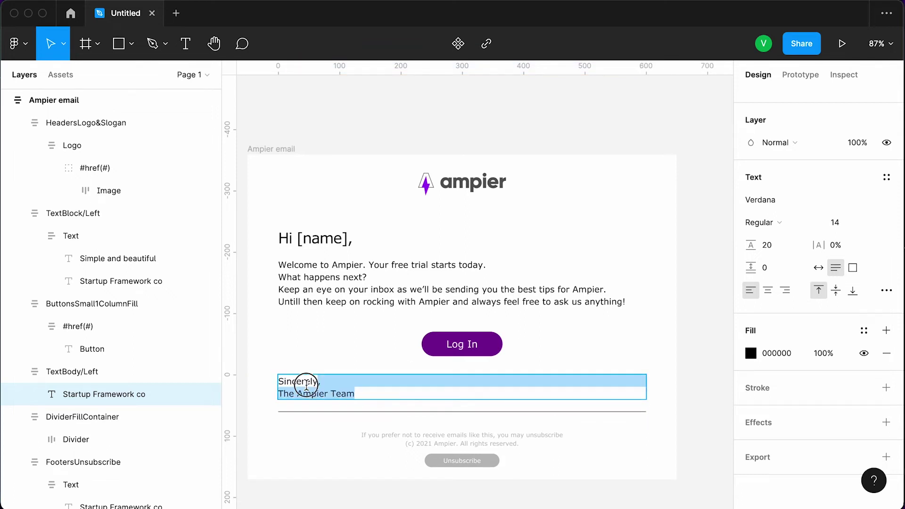
{"action": "left_click", "coordinate": [785, 290]}
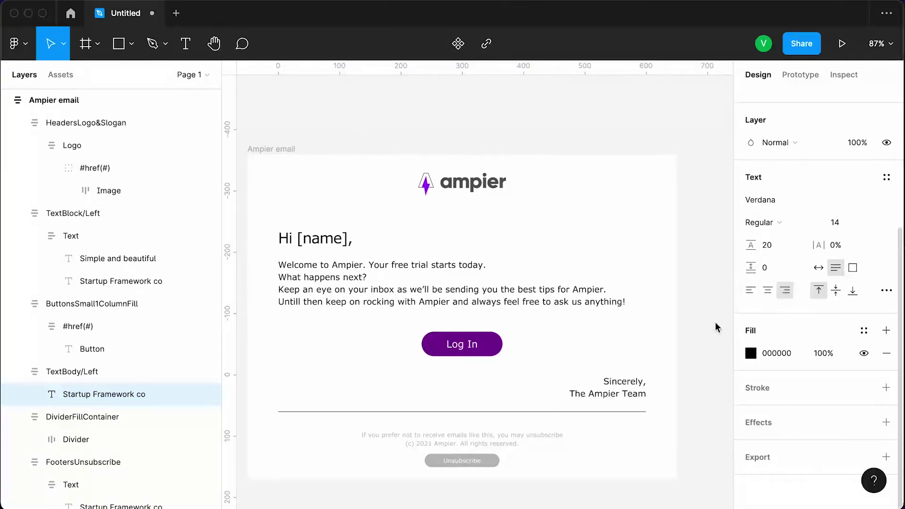
{"action": "left_click", "coordinate": [652, 431]}
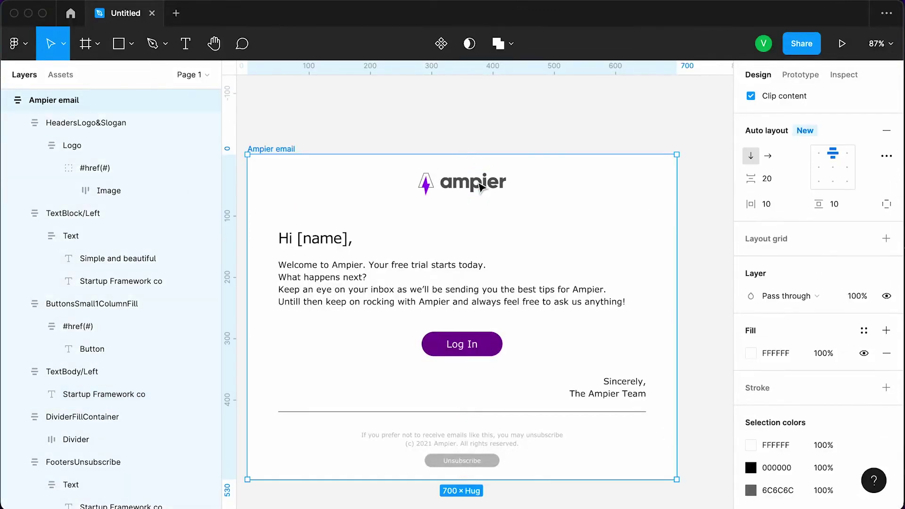
{"action": "left_click", "coordinate": [480, 187], "text": "super"}
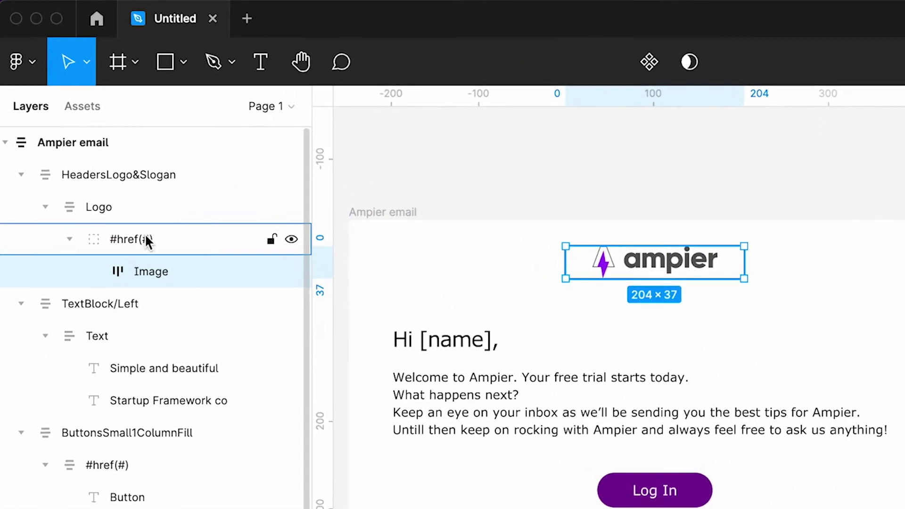
{"action": "double_click", "coordinate": [172, 298]}
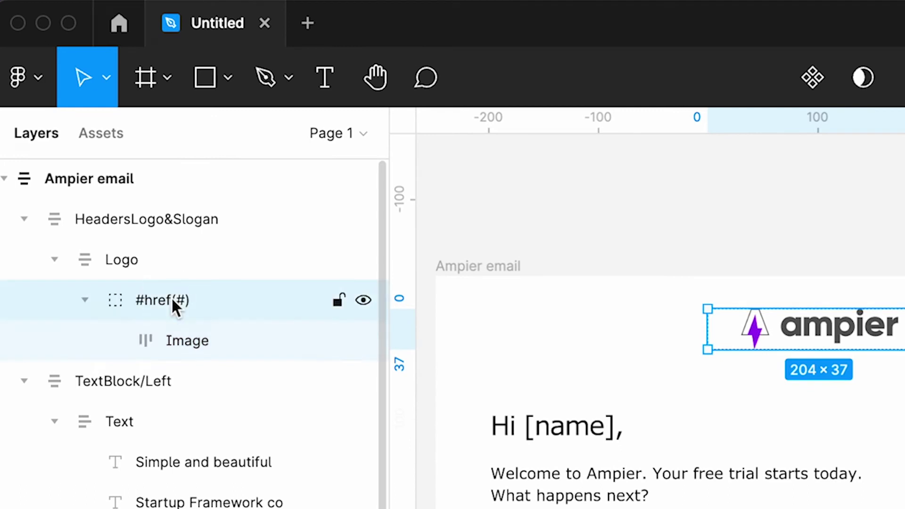
{"action": "type", "text": "#href(https://ampier.io)"}
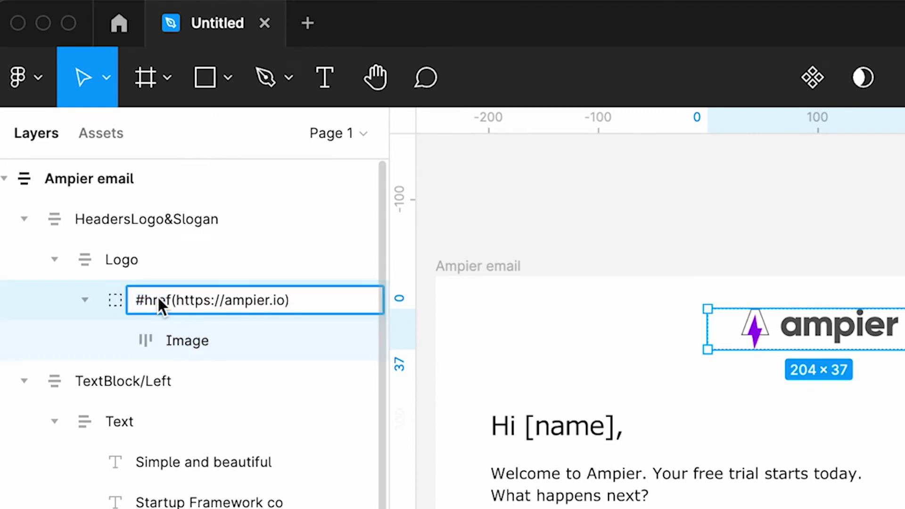
{"action": "key", "text": "Return"}
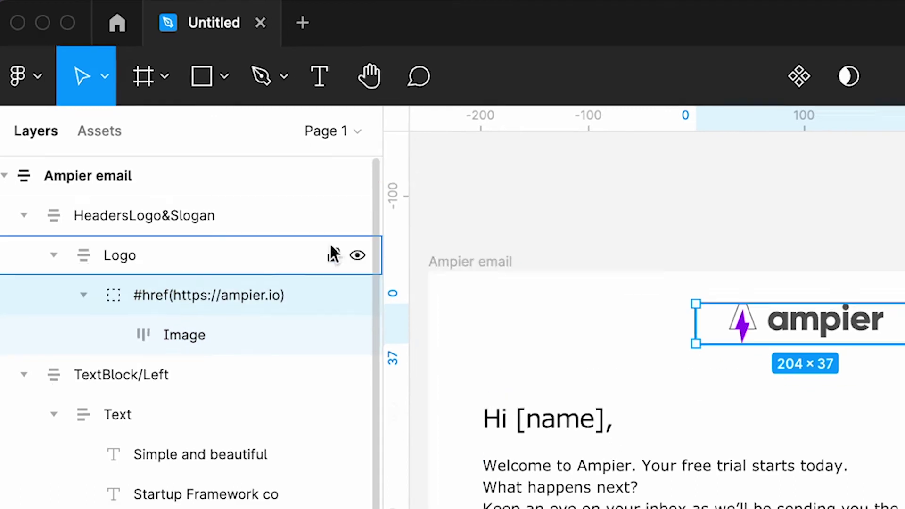
{"action": "left_click", "coordinate": [471, 349]}
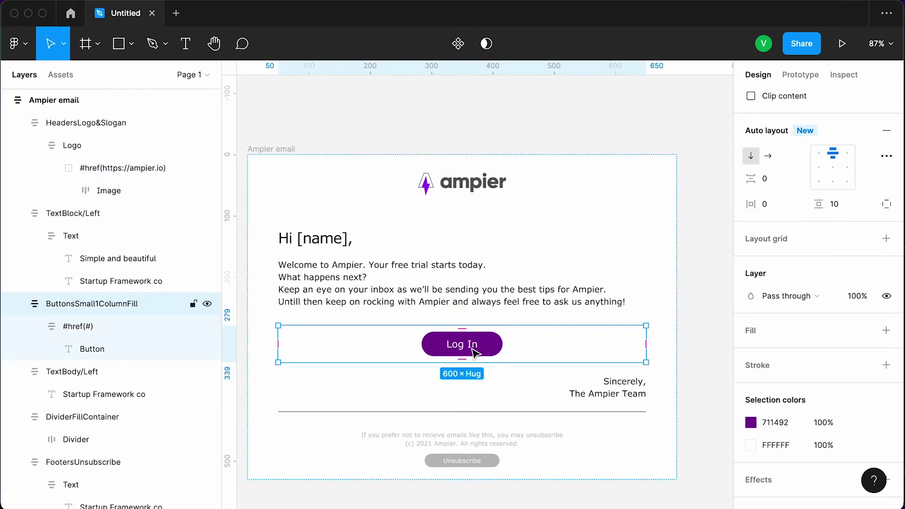
{"action": "left_click", "coordinate": [83, 327]}
{"action": "double_click", "coordinate": [83, 327]}
{"action": "type", "text": "#href(https://ampier.io)"}
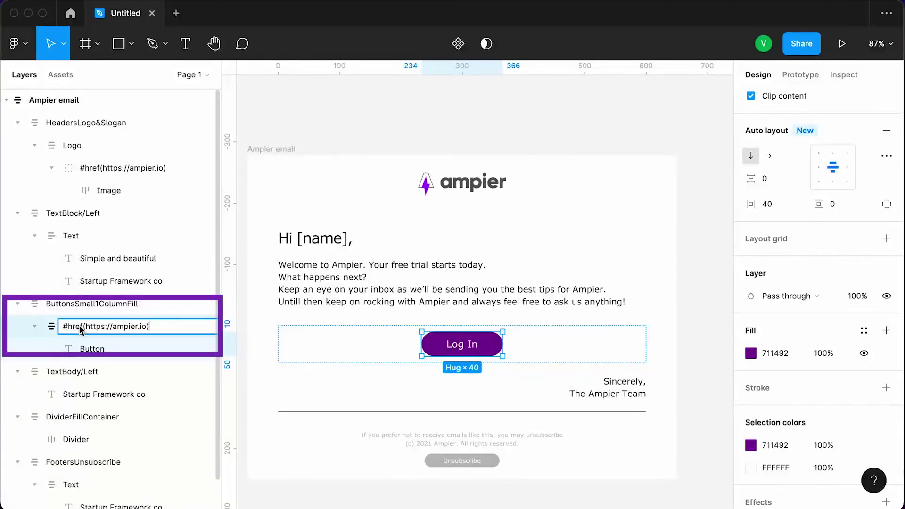
{"action": "key", "text": "Return"}
Rename the footer Unsubscribe button's #href(#) layer to #href(${unsub}).
{"action": "scroll", "coordinate": [442, 304], "scroll_direction": "down", "scroll_amount": 3}
{"action": "left_click", "coordinate": [489, 335]}
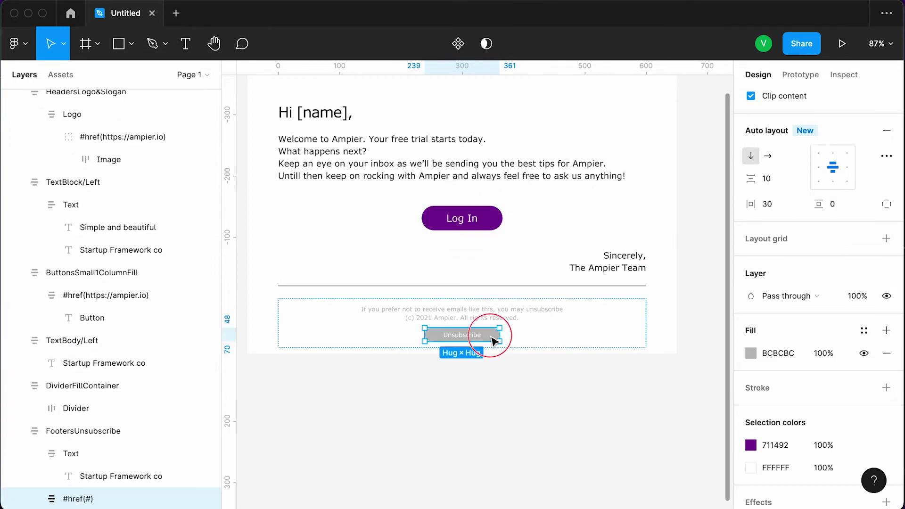
{"action": "double_click", "coordinate": [81, 499]}
{"action": "type", "text": "#href(${unsub})"}
{"action": "key", "text": "Return"}
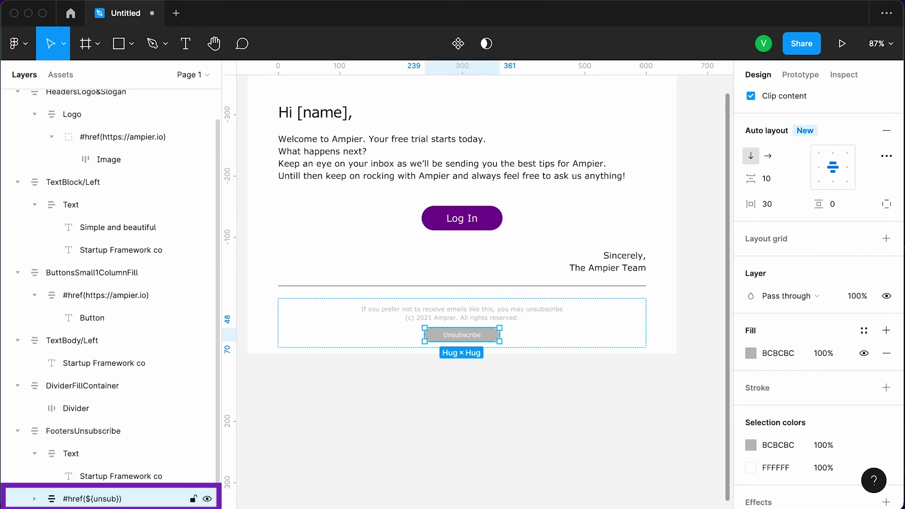
Run the Ampier HTML and AMP Email Generator plugin on the Ampier email frame and render the email.
{"action": "scroll", "coordinate": [365, 462], "scroll_direction": "up", "scroll_amount": 3}
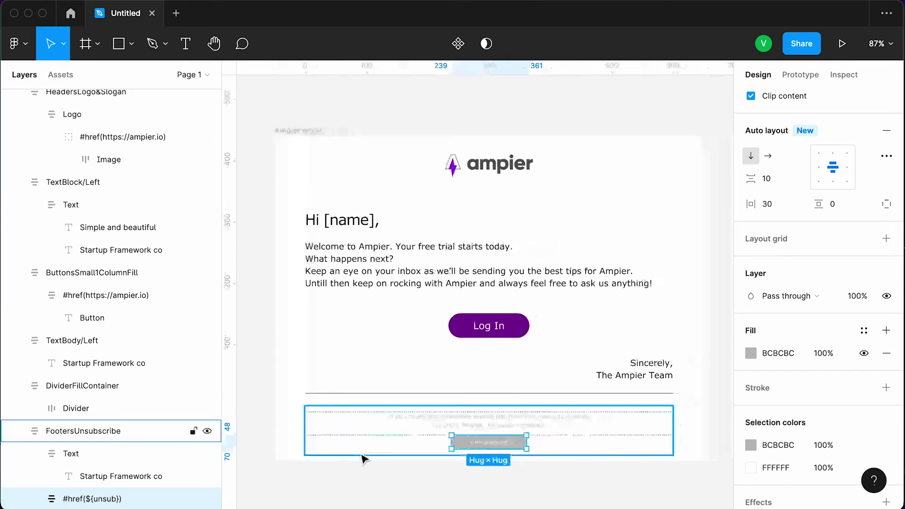
{"action": "key", "text": "Escape"}
{"action": "left_click", "coordinate": [297, 134]}
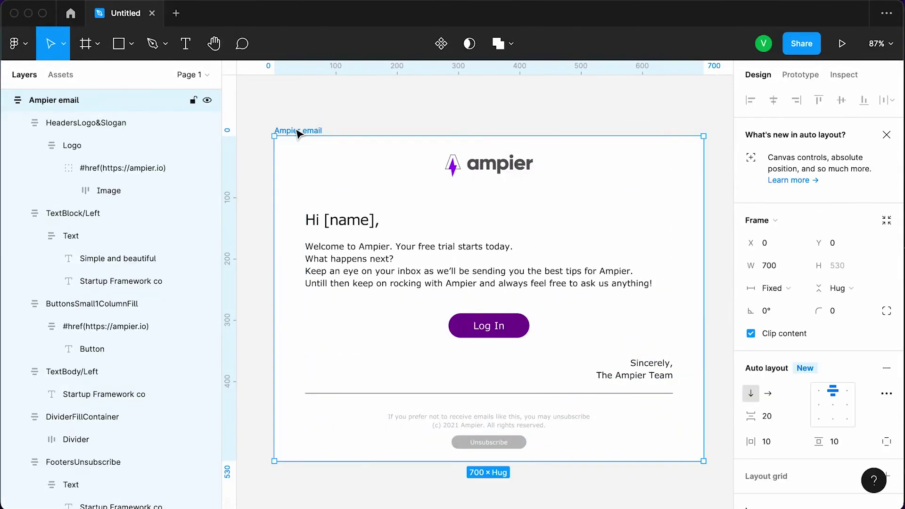
{"action": "right_click", "coordinate": [298, 134]}
{"action": "mouse_move", "coordinate": [354, 399]}
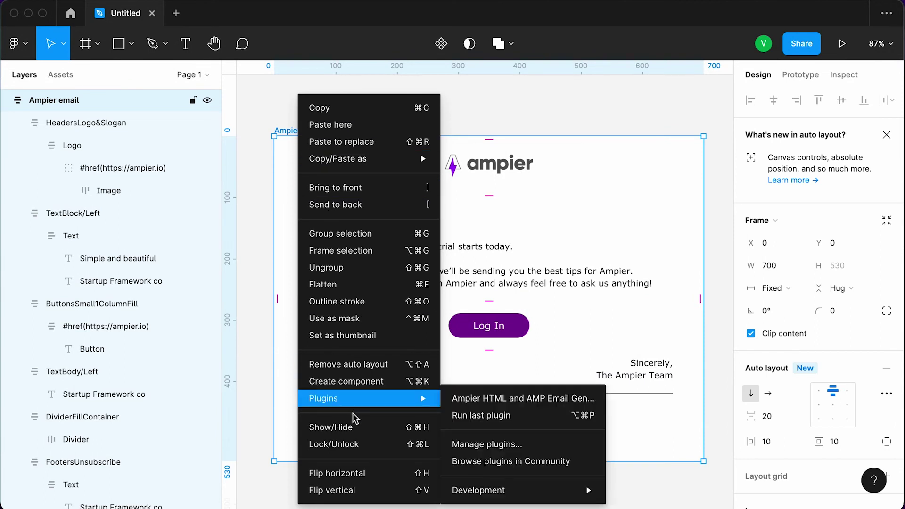
{"action": "left_click", "coordinate": [455, 399]}
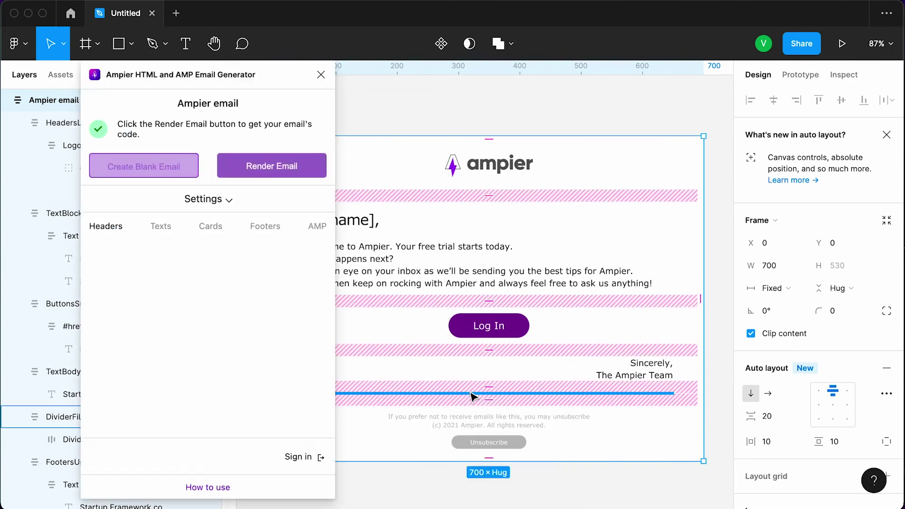
{"action": "left_click", "coordinate": [291, 173]}
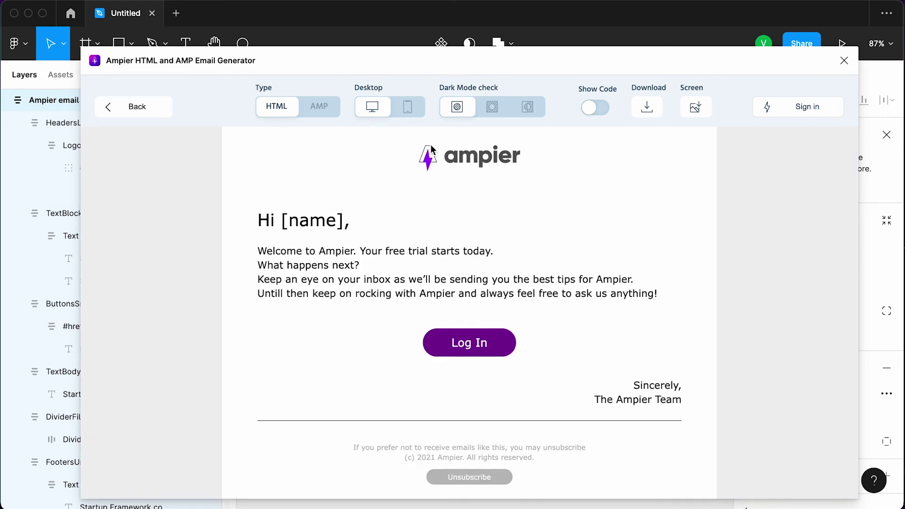
Preview the rendered email in the mobile layout from header to footer.
{"action": "left_click", "coordinate": [409, 107]}
{"action": "scroll", "coordinate": [478, 226], "scroll_direction": "down", "scroll_amount": 2}
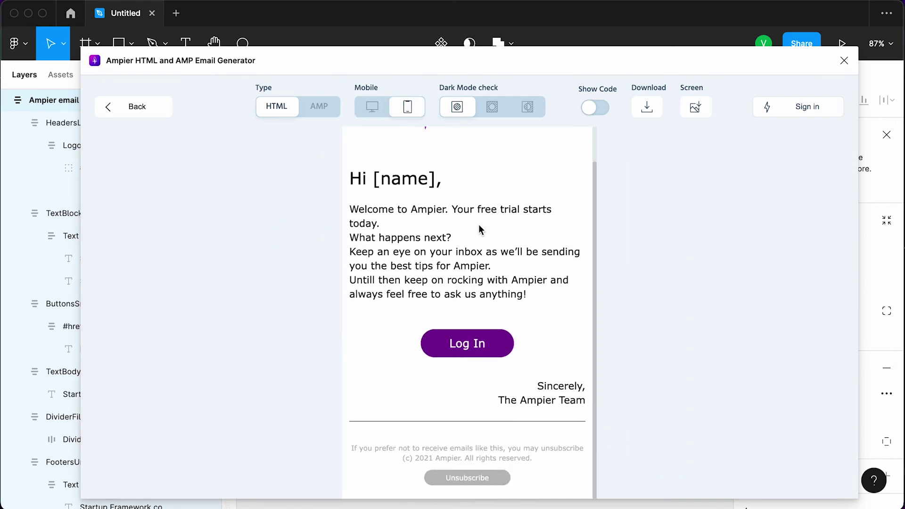
{"action": "scroll", "coordinate": [478, 229], "scroll_direction": "up", "scroll_amount": 2}
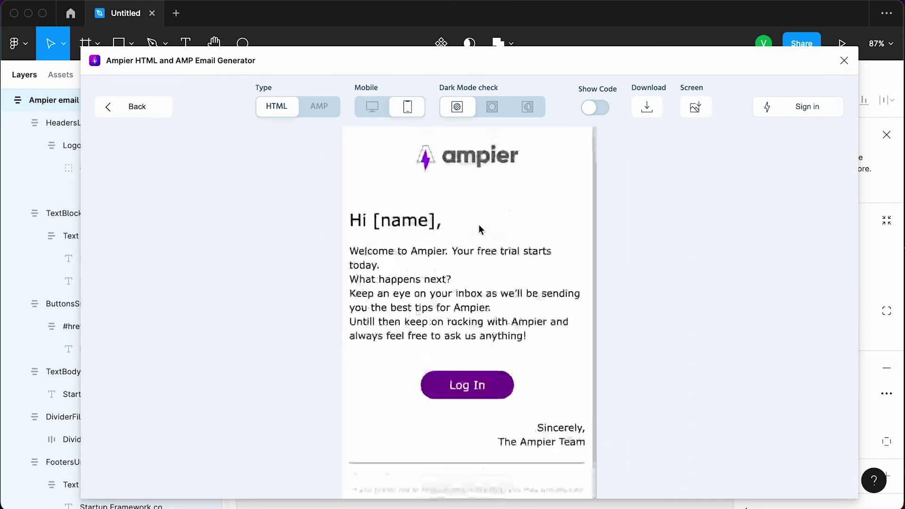
Check the email in both dark mode variants on mobile, switch back to desktop, and restore the light preview.
{"action": "left_click", "coordinate": [490, 108]}
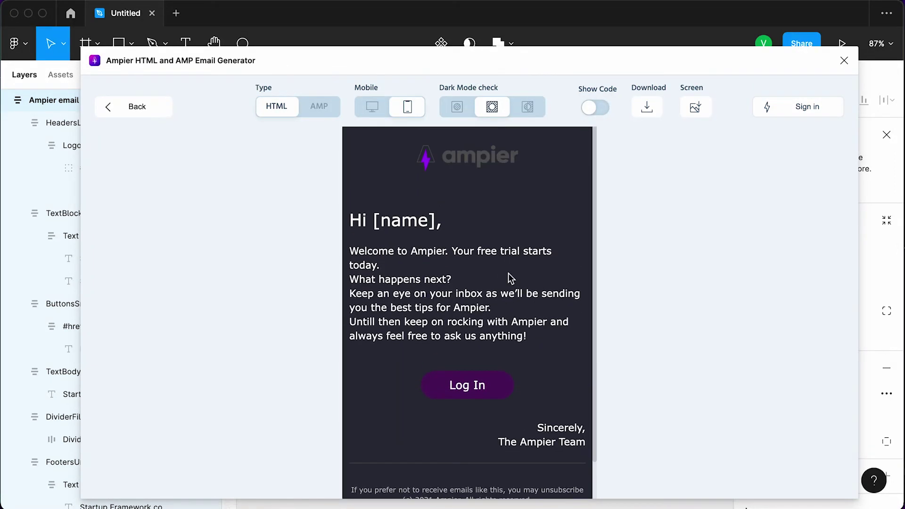
{"action": "left_click", "coordinate": [522, 107]}
{"action": "scroll", "coordinate": [503, 236], "scroll_direction": "down", "scroll_amount": 2}
{"action": "scroll", "coordinate": [495, 221], "scroll_direction": "up", "scroll_amount": 2}
{"action": "left_click", "coordinate": [383, 112]}
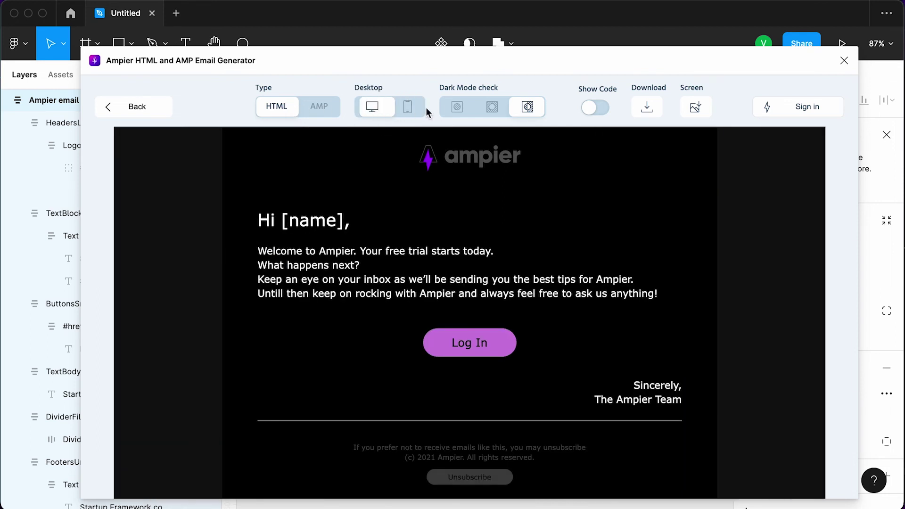
{"action": "left_click", "coordinate": [457, 107]}
Download the rendered email's code as ampier-email.zip into the Ampier folder.
{"action": "left_click", "coordinate": [648, 108]}
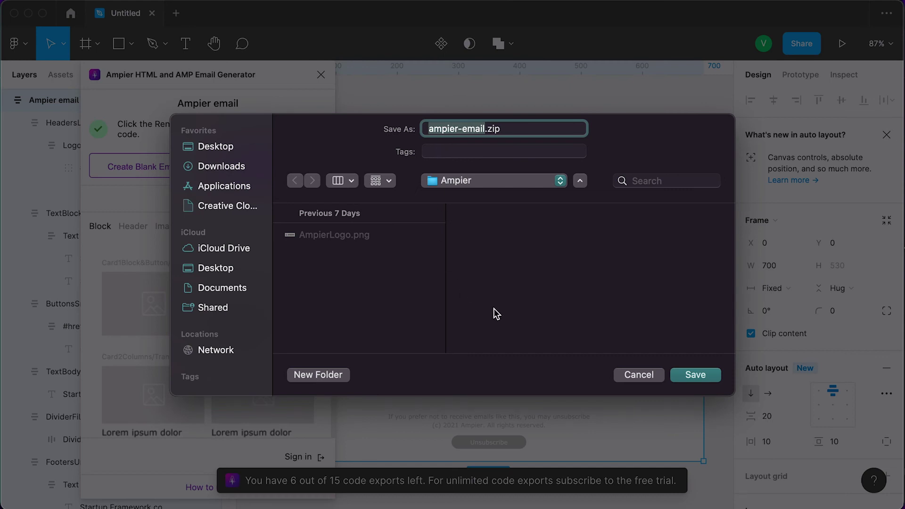
{"action": "left_click", "coordinate": [691, 376]}
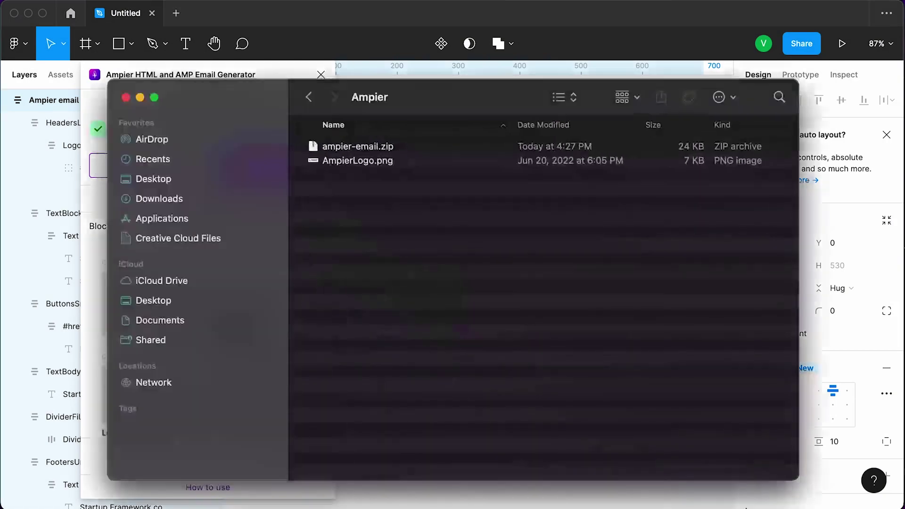
Extract ampier-email.zip in Finder and open html-email.html from the ampier-email folder in the browser.
{"action": "double_click", "coordinate": [347, 147]}
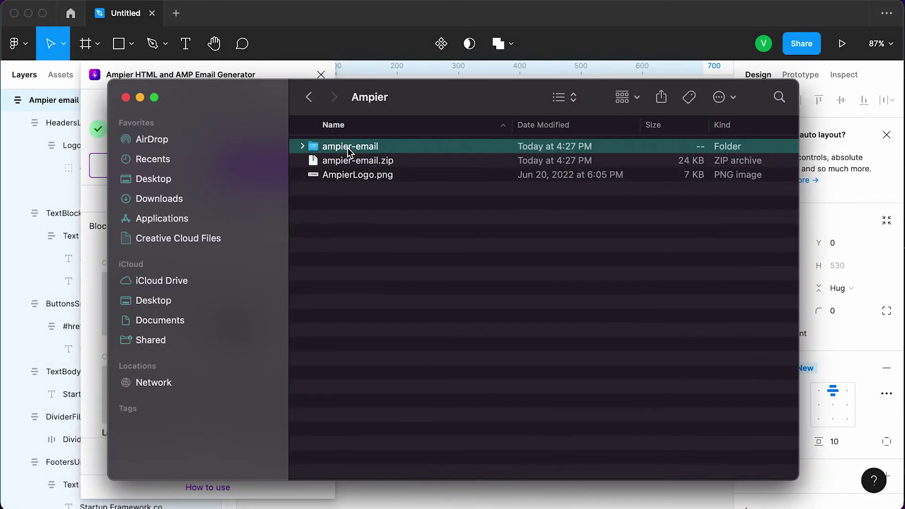
{"action": "double_click", "coordinate": [347, 147]}
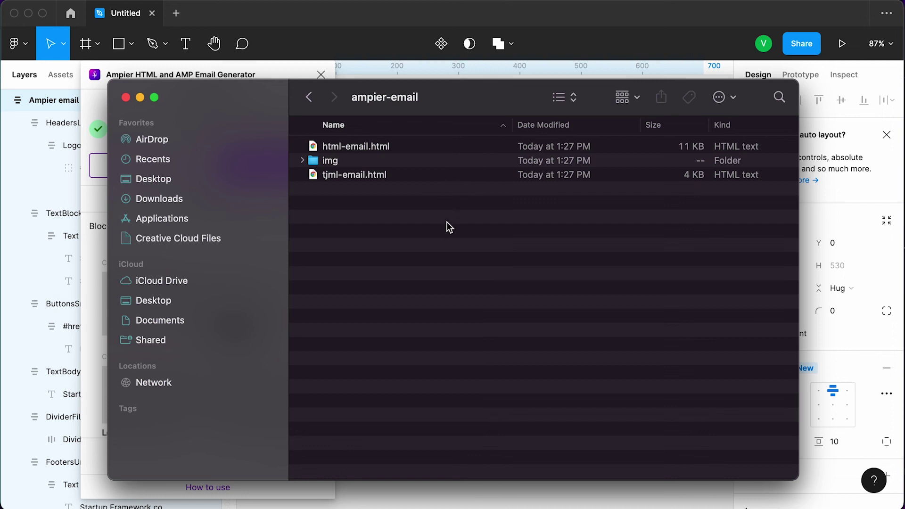
{"action": "double_click", "coordinate": [366, 148]}
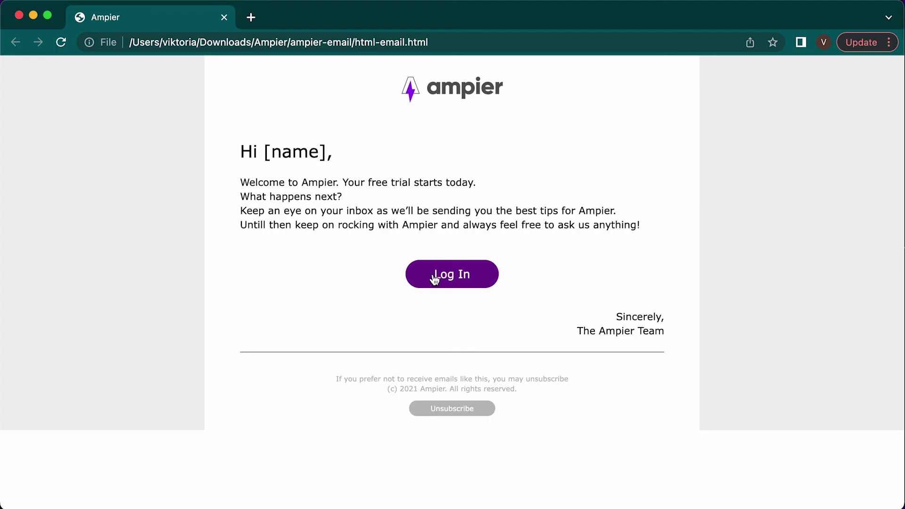